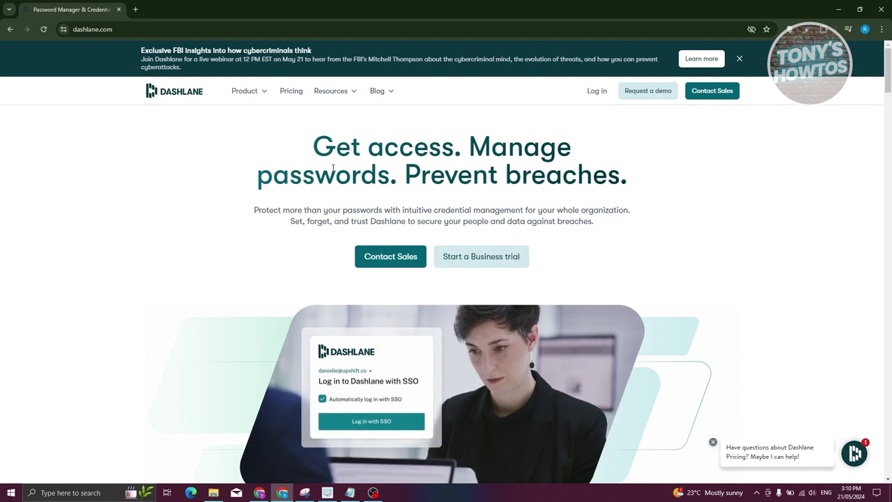
Step: Open Dashlane's pricing page comparing the Premium, Friends & Family, Business and Enterprise plans
click(292, 92)
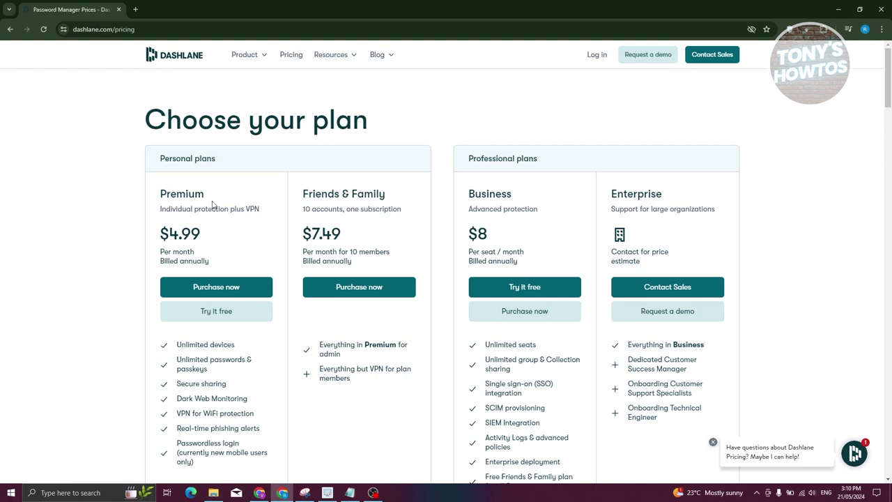
Step: Start the free Premium trial to reach the Dashlane extension's Chrome Web Store listing
click(231, 317)
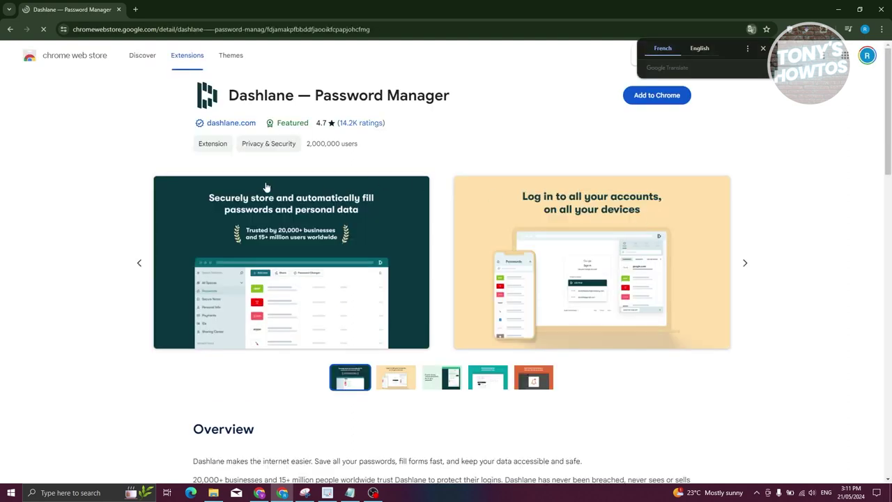
Step: Dismiss the translate offer and add the Dashlane — Password Manager extension to Chrome
click(763, 48)
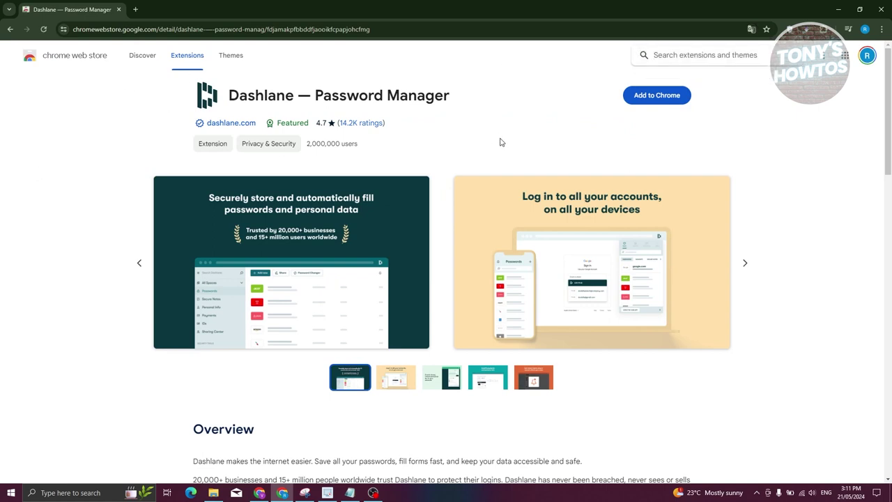
click(652, 96)
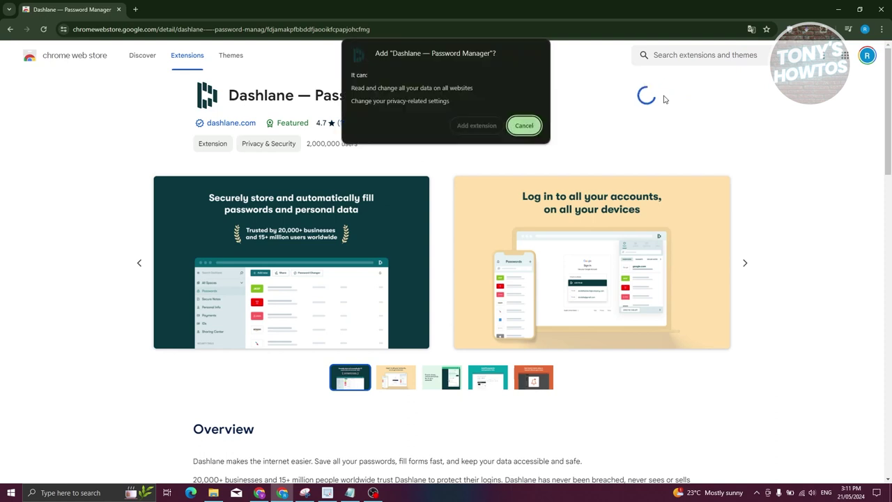
click(473, 125)
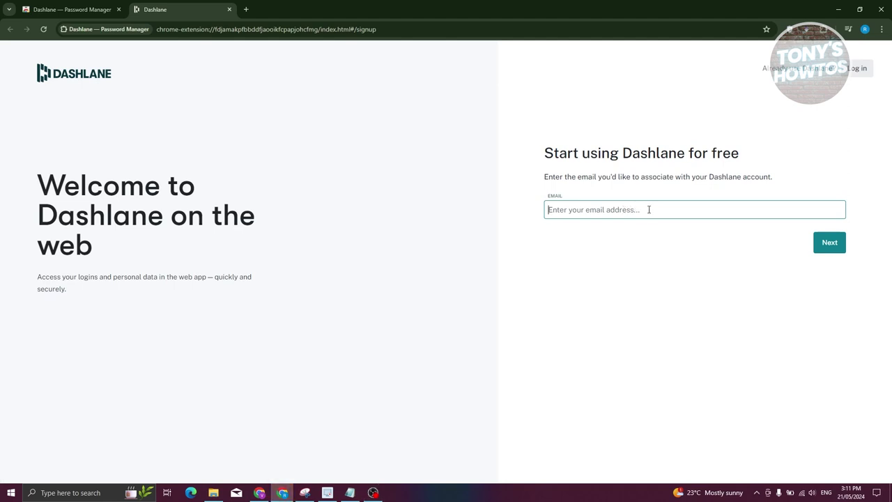
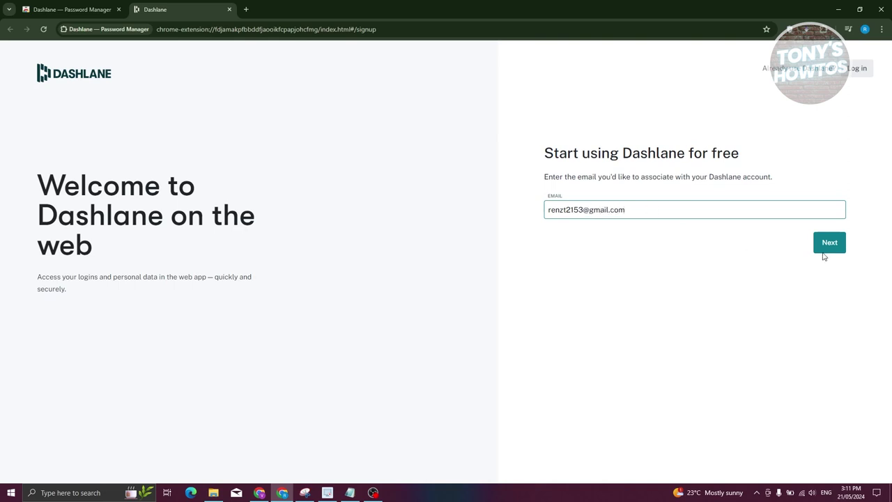
Step: Enter the account email, set the master password, and opt out of promotional emails
click(824, 251)
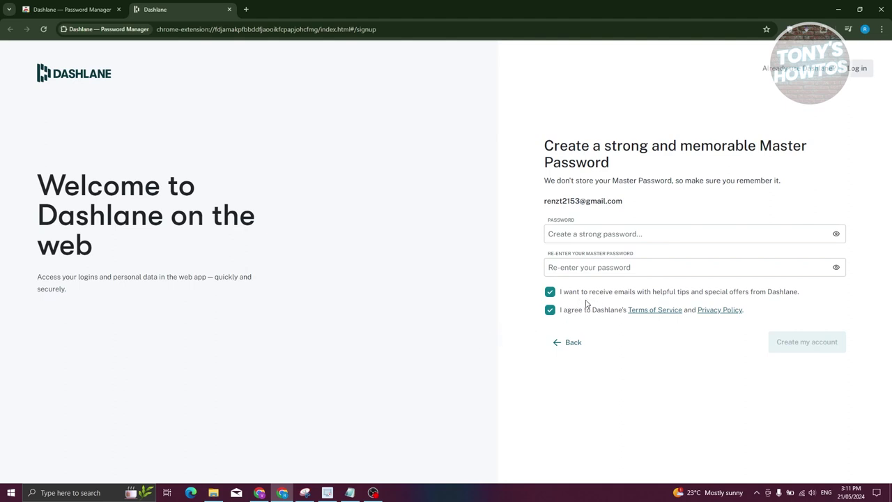
click(551, 293)
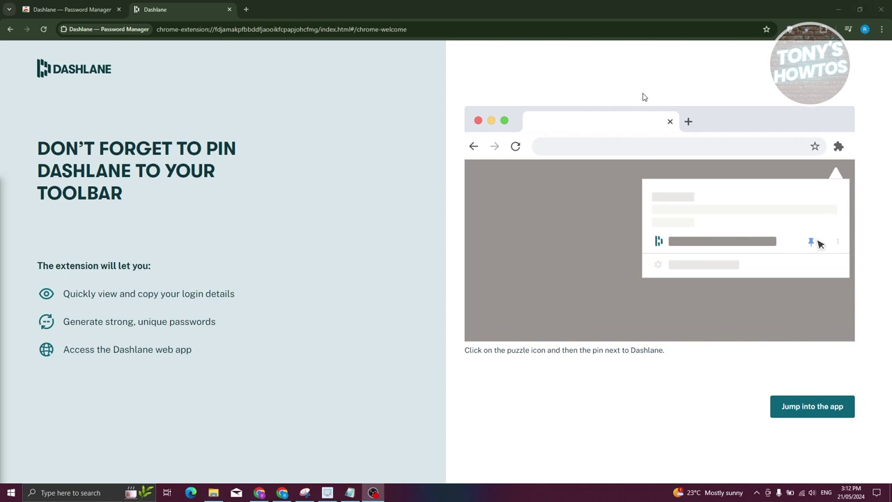
Step: Pin the Dashlane extension to the Chrome toolbar
click(825, 33)
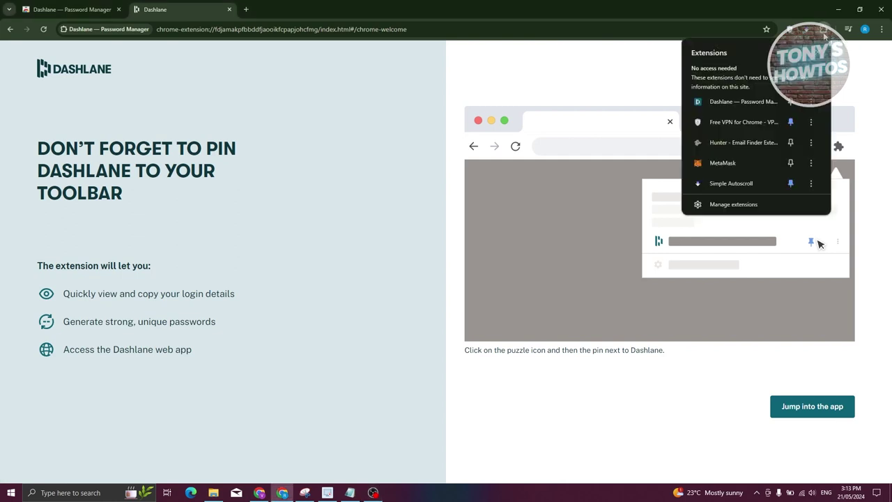
click(793, 103)
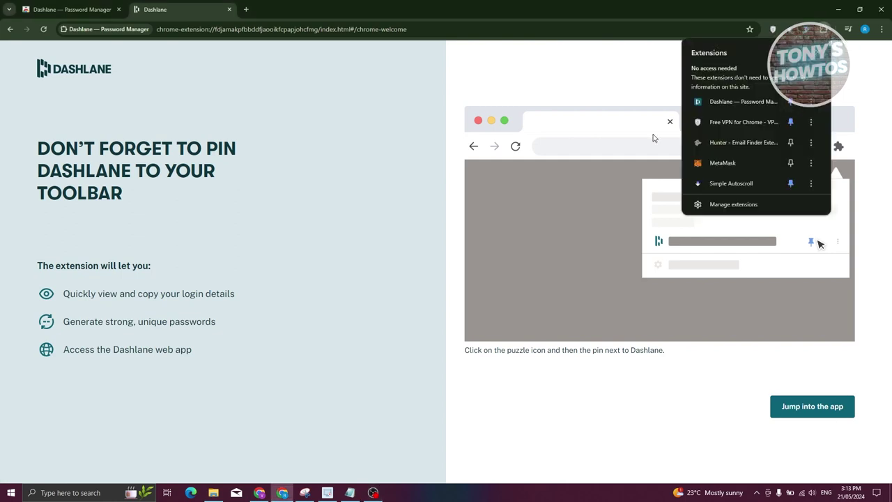
click(777, 13)
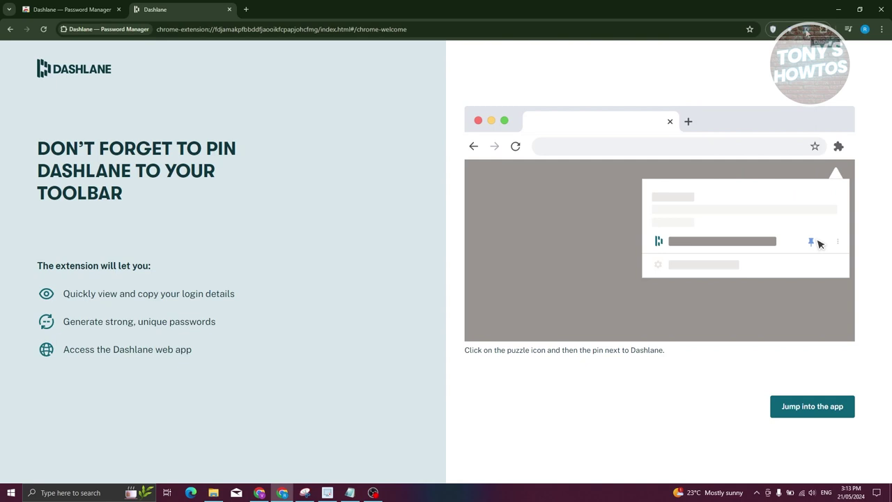
Step: Open the Dashlane web app from the welcome page and the extension popup
click(800, 410)
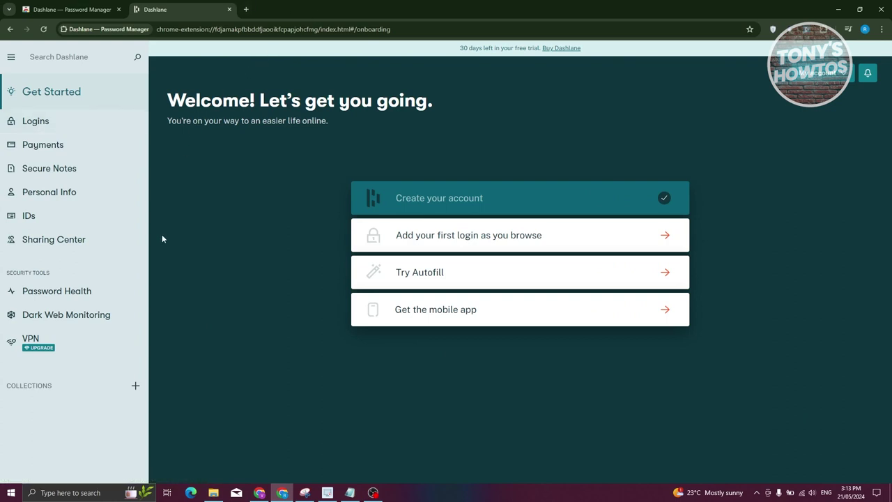
key(ctrl+t)
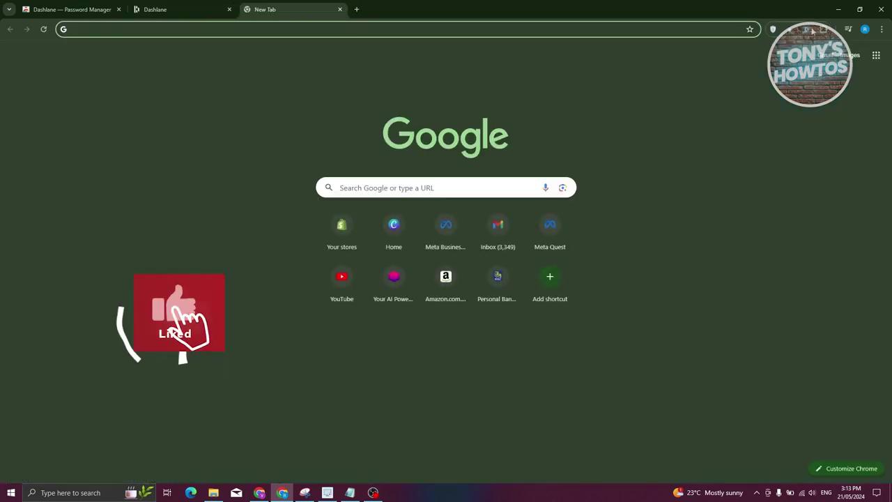
click(808, 29)
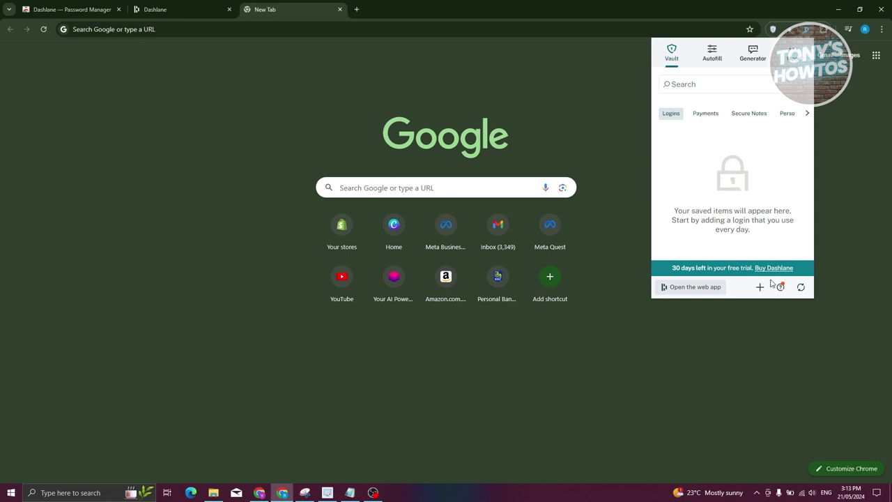
click(686, 287)
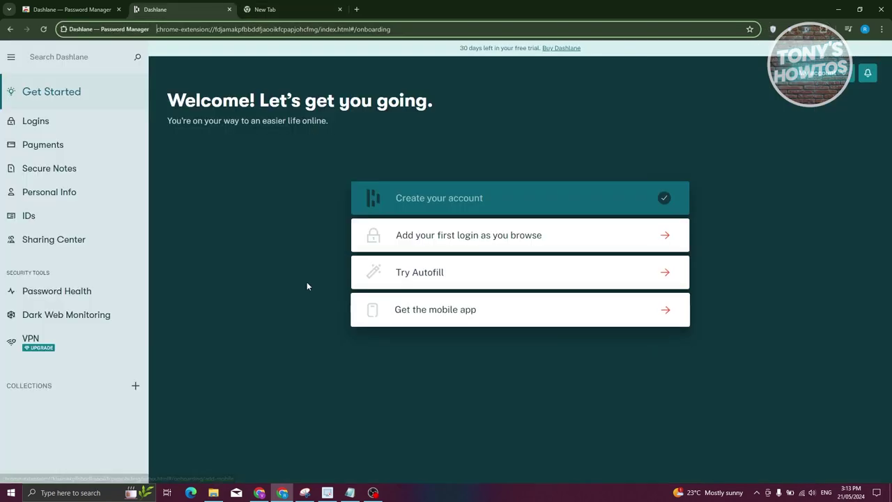
Step: Close the empty tab, start adding a first login, and choose facebook.com
click(338, 10)
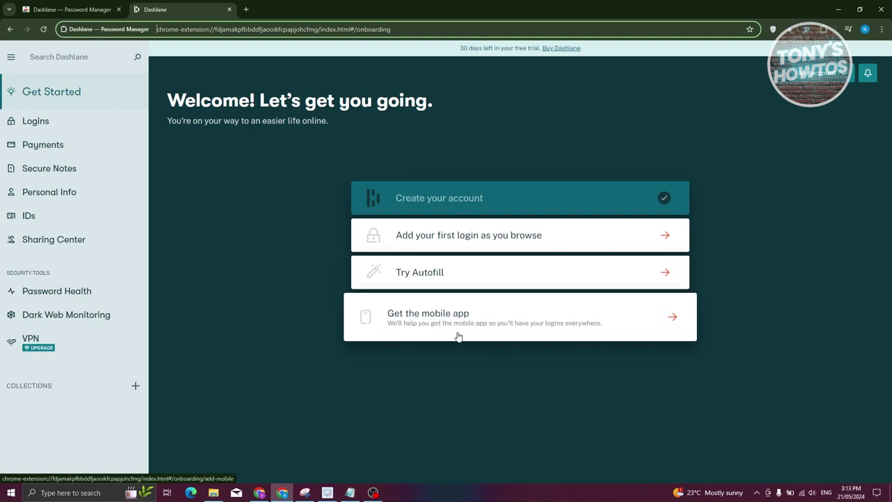
click(447, 237)
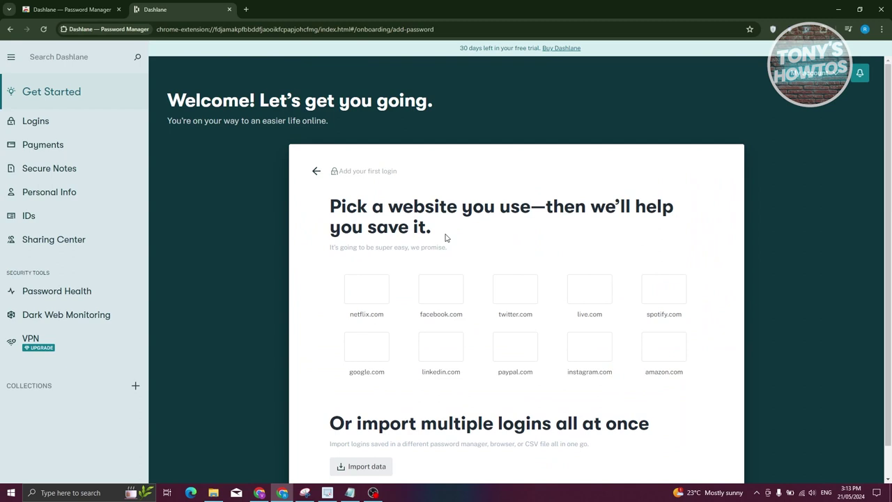
scroll(444, 237, down, 1)
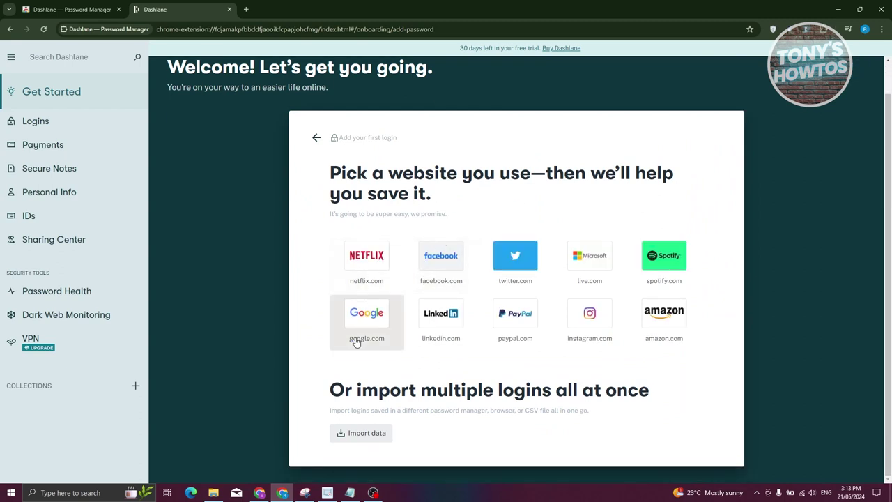
click(449, 261)
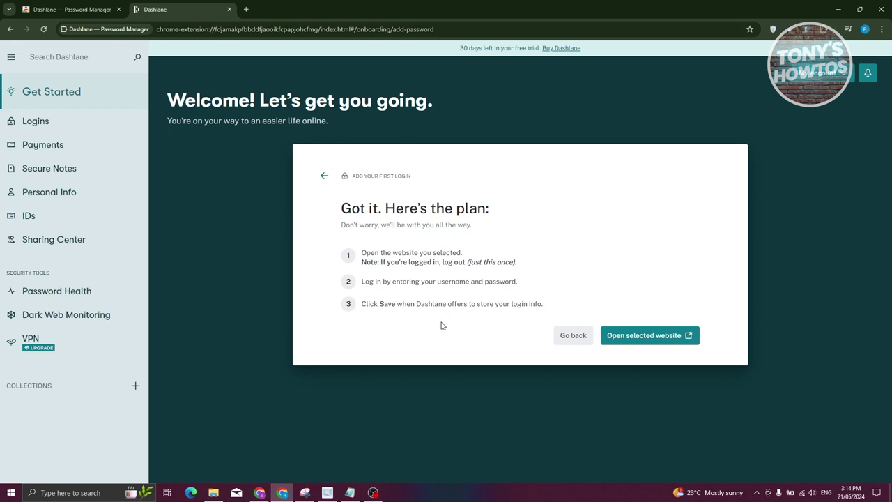
Step: Open facebook.com and log in with the autofilled credentials
click(647, 342)
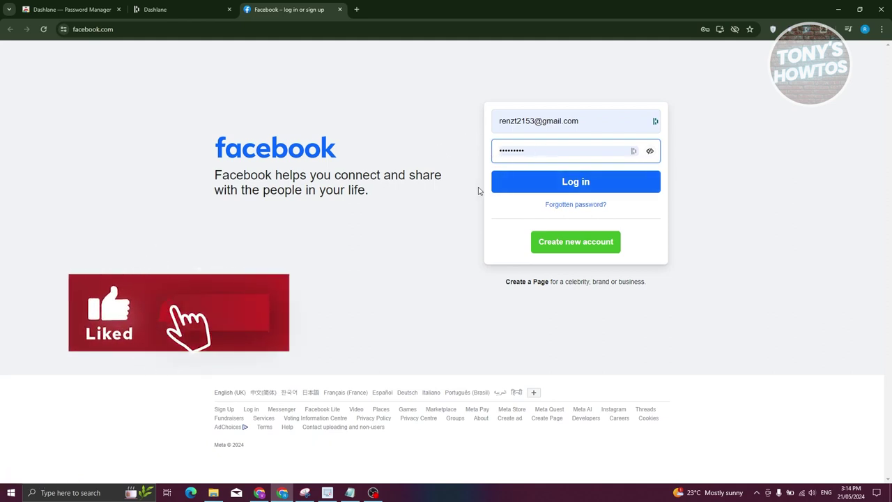
click(537, 186)
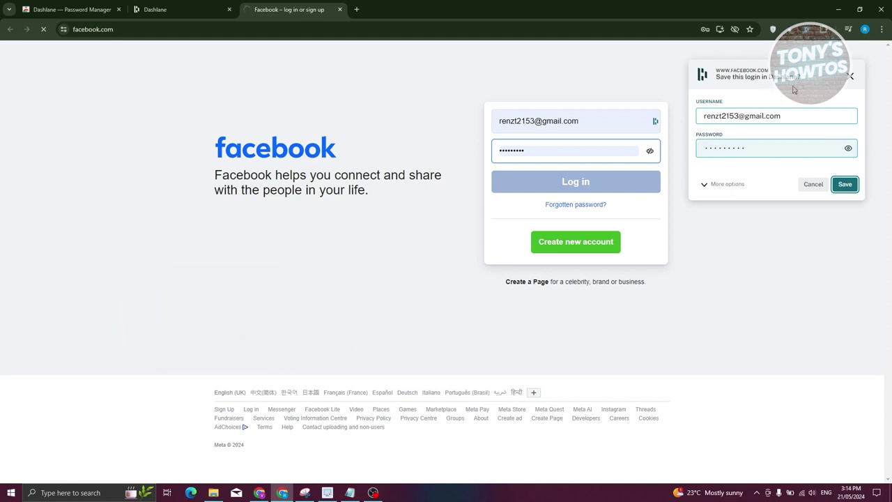
click(845, 184)
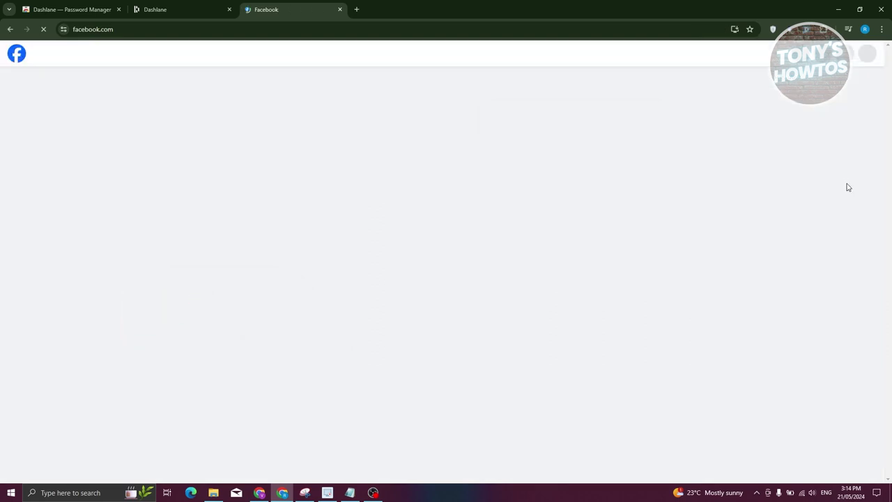
Step: Save the Facebook login to the Dashlane vault and return to the Dashlane tab
click(805, 30)
click(802, 32)
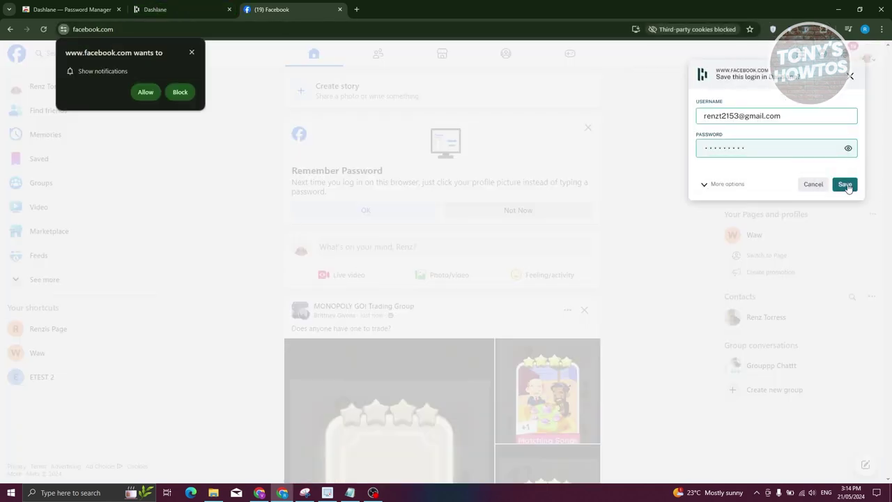
click(844, 184)
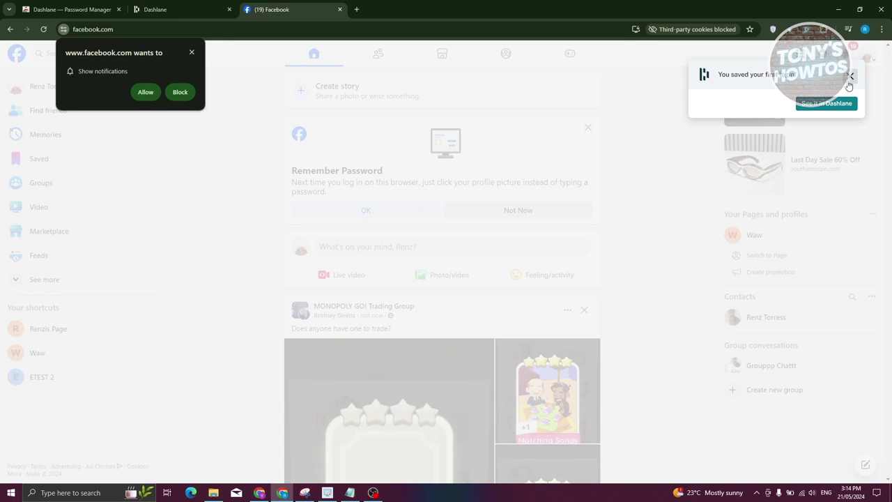
click(850, 76)
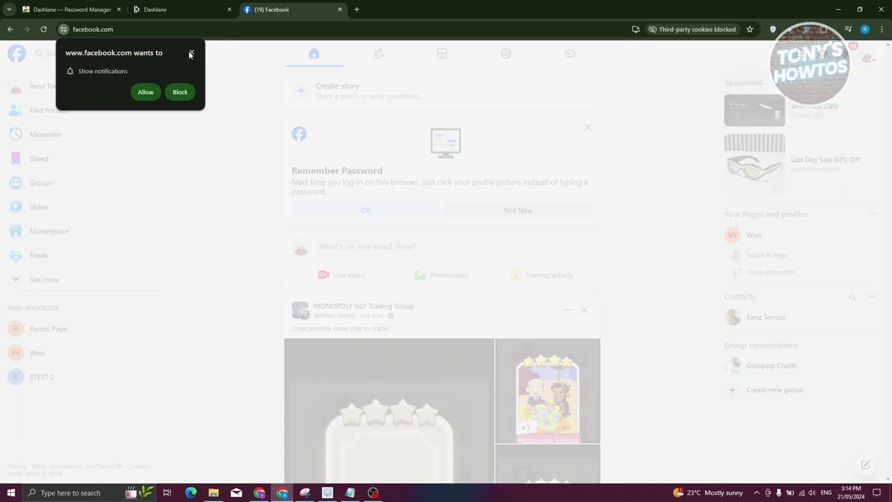
click(187, 10)
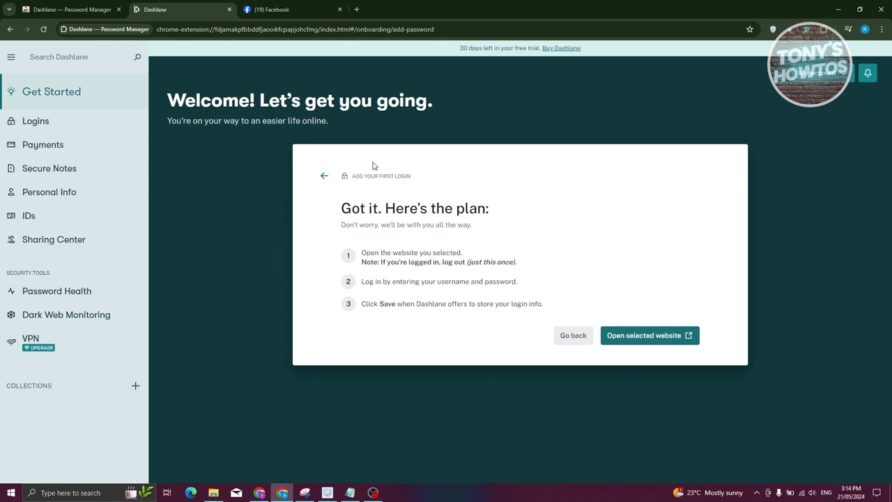
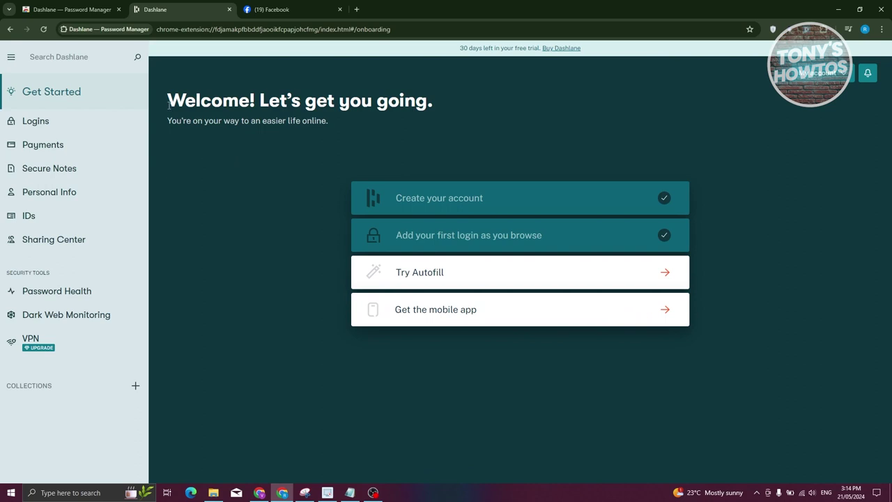
Step: Show the saved logins with facebook.com, check its actions menu, and start a new login
click(132, 121)
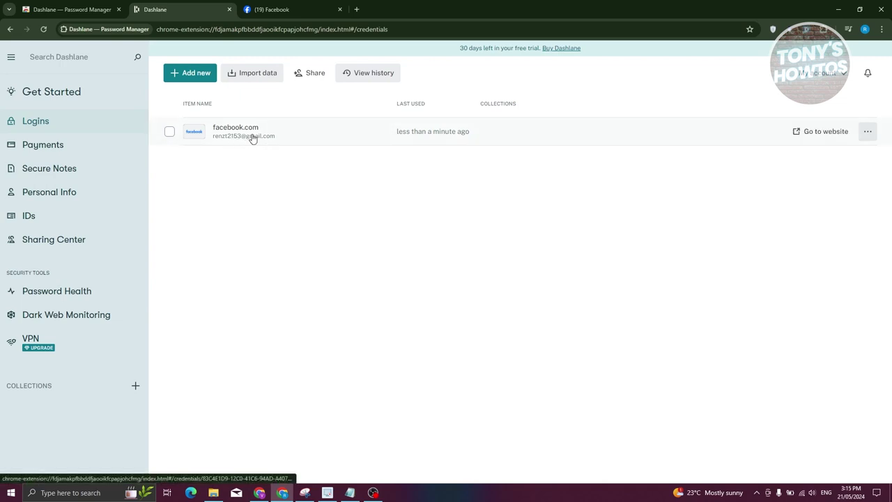
click(868, 137)
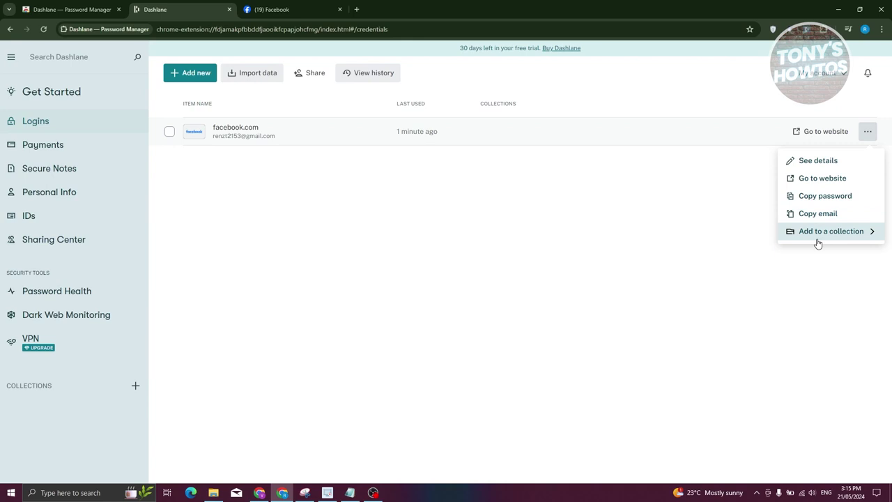
click(300, 243)
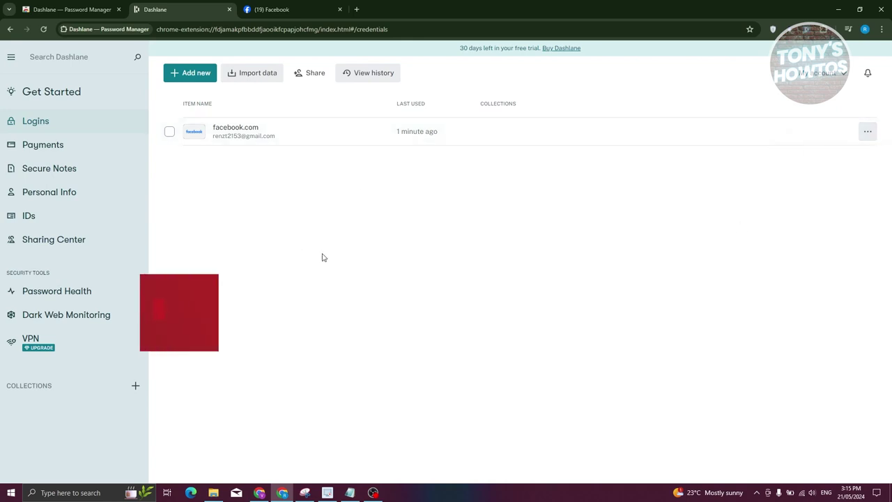
click(189, 74)
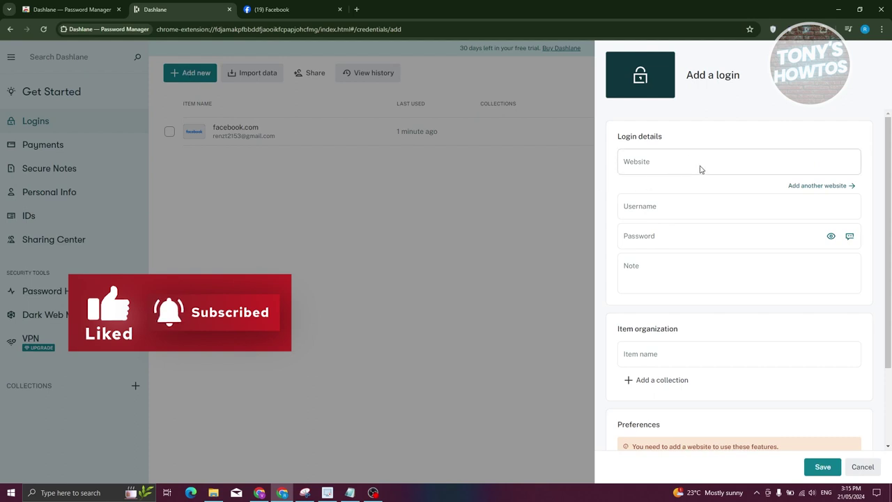
Step: Look over the empty login form's password, note, item name and website fields
click(638, 237)
click(650, 271)
scroll(637, 285, down, 3)
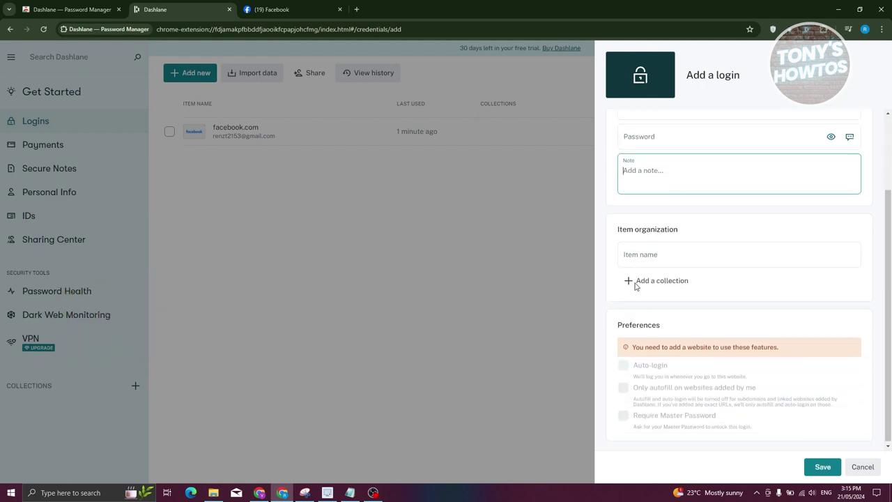
click(642, 255)
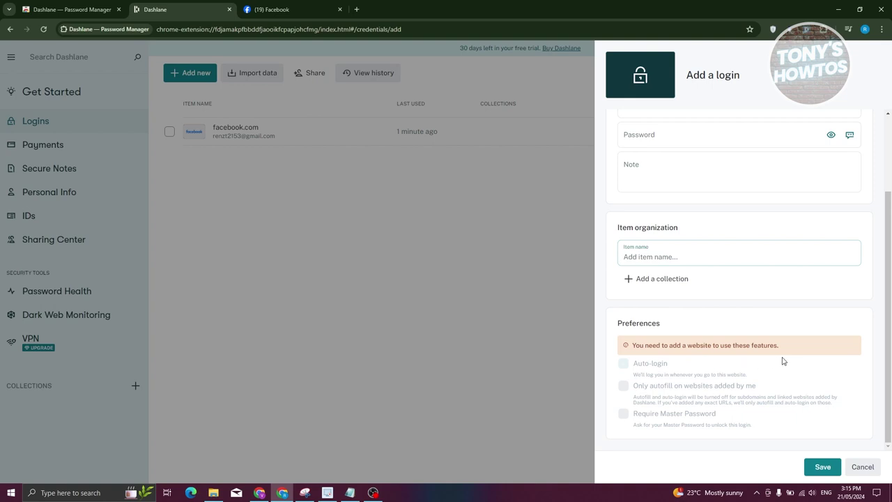
scroll(774, 362, up, 2)
click(657, 163)
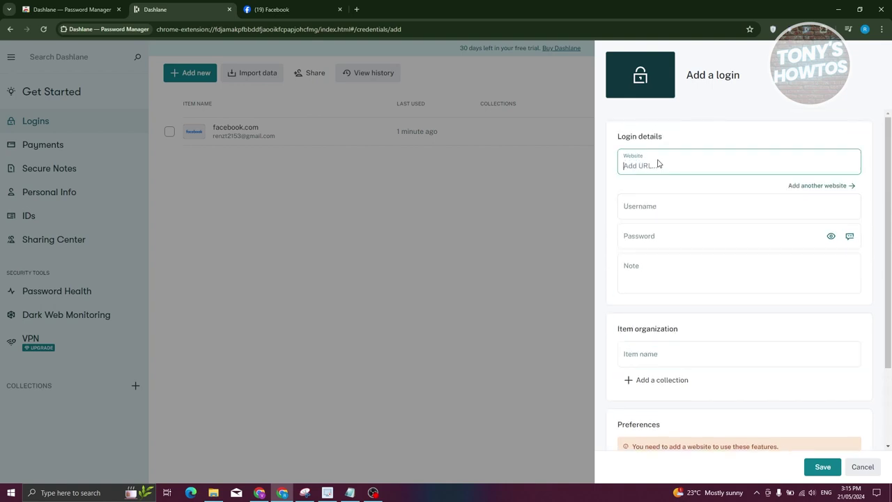
scroll(697, 342, down, 2)
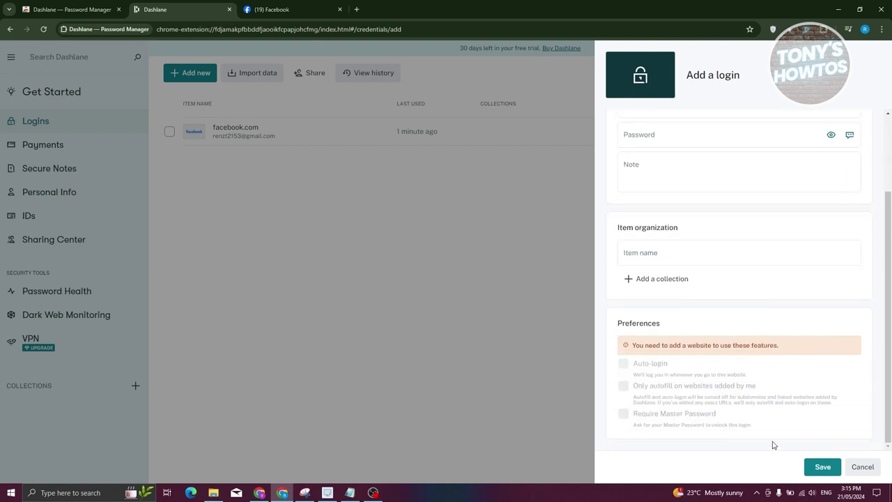
Step: Cancel and discard the unsaved login, then go to the Payments section
click(862, 467)
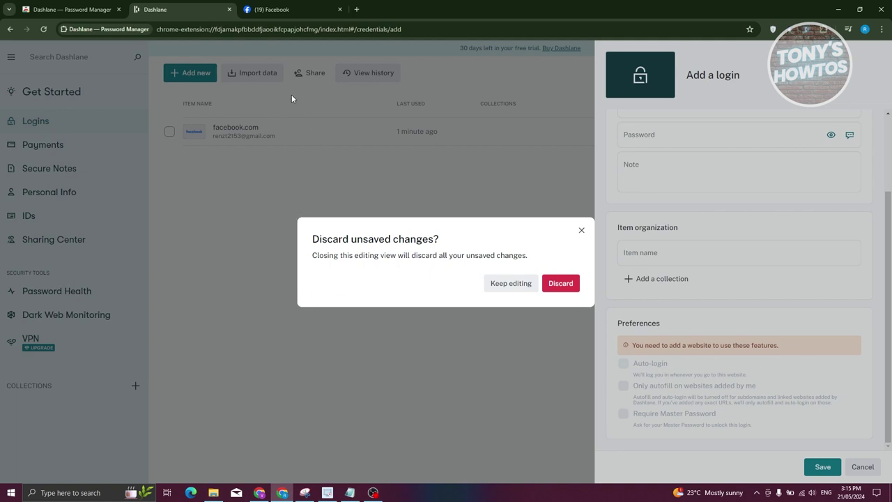
click(567, 284)
click(48, 150)
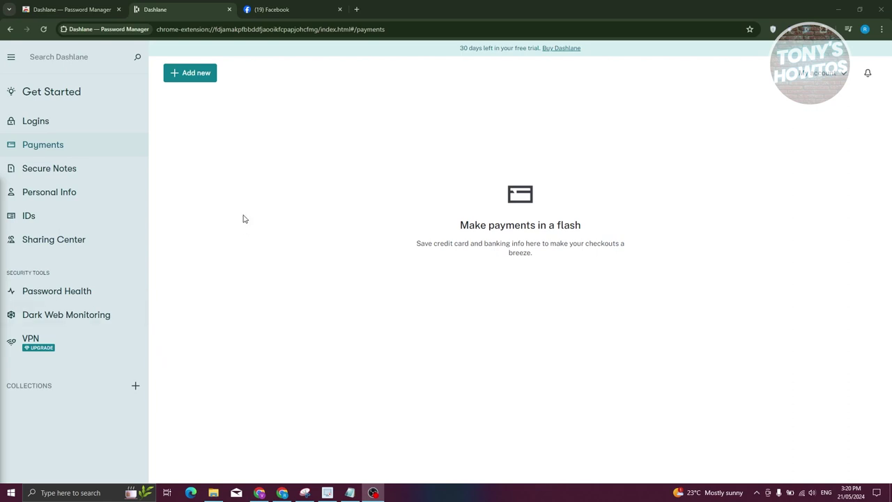
Step: Close the Facebook browser tab
click(341, 10)
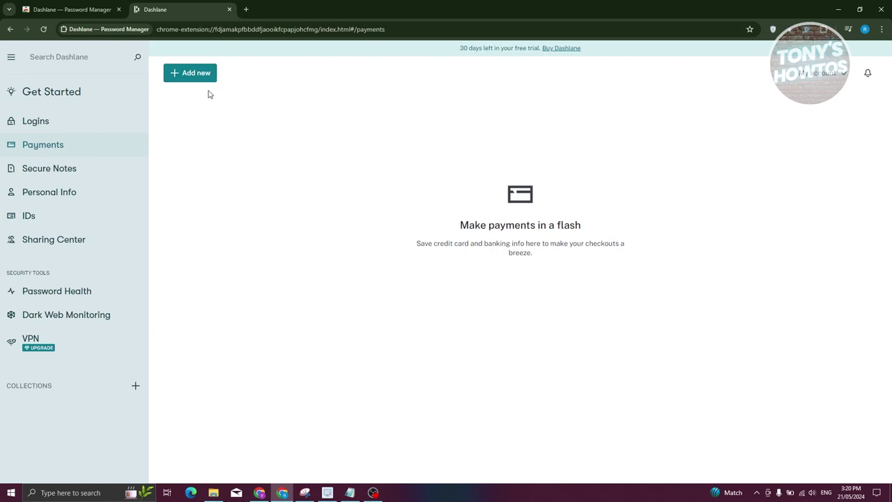
Step: Start a new credit card named 'test card', keeping its colour Blue
click(196, 78)
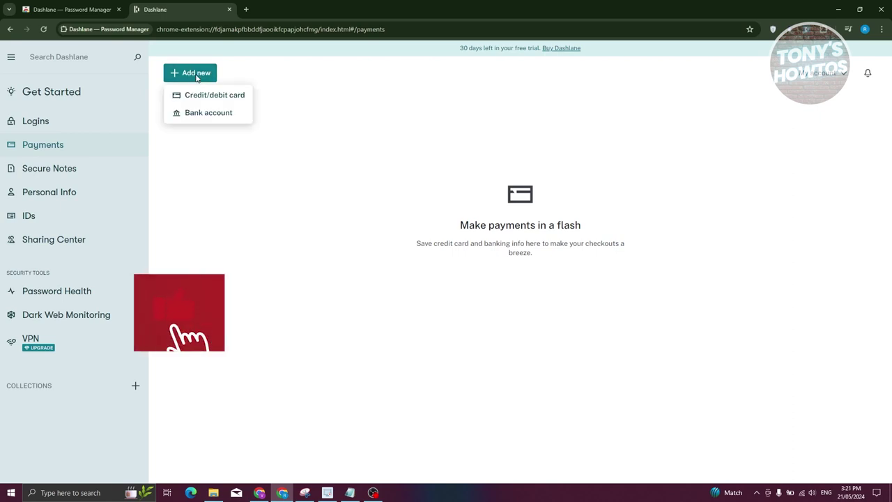
click(228, 97)
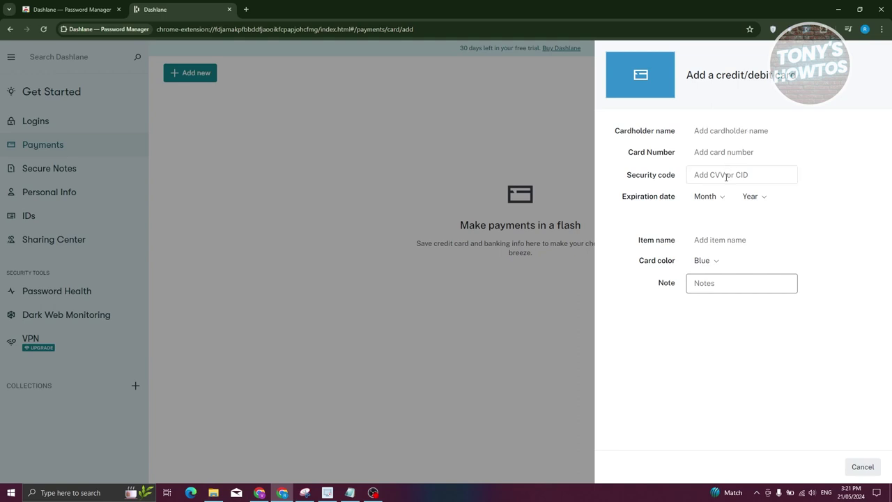
click(727, 241)
click(714, 264)
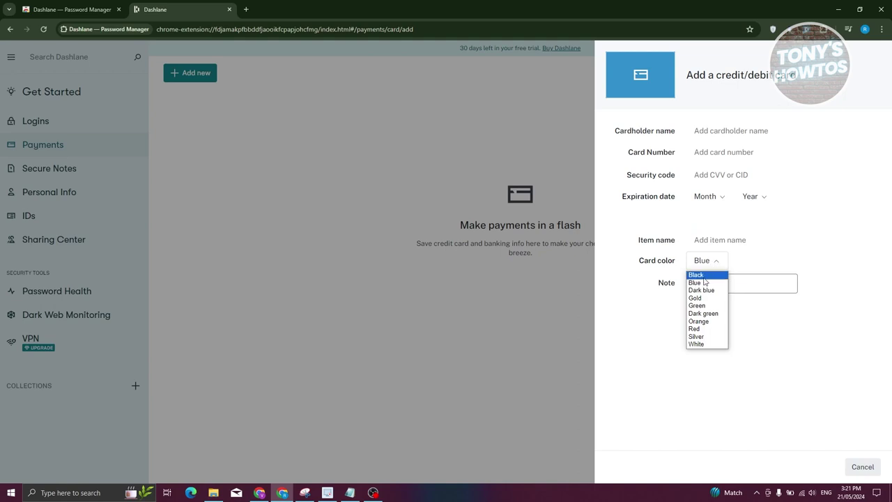
click(706, 282)
click(732, 240)
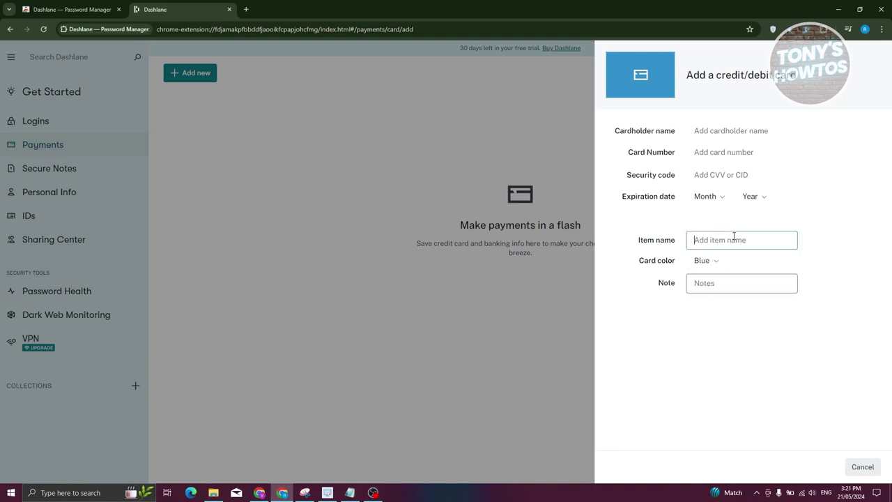
text(test)
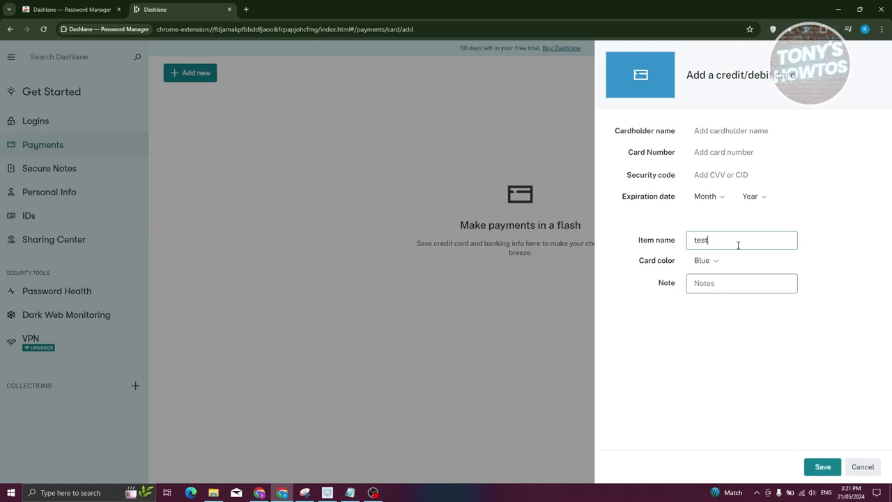
text( card)
Step: Fill in the cardholder name, card number and security code, set expiry 02/2026, and save
click(751, 125)
text(test)
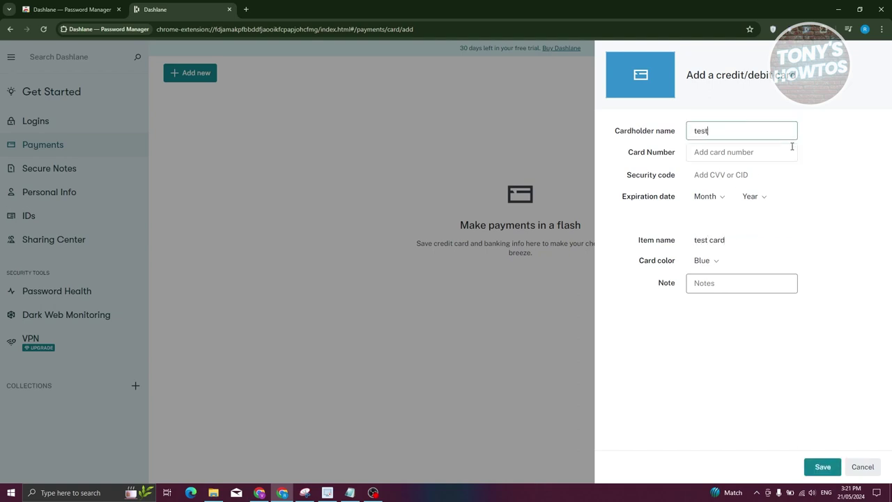
text( name)
click(777, 156)
text(1234 5789)
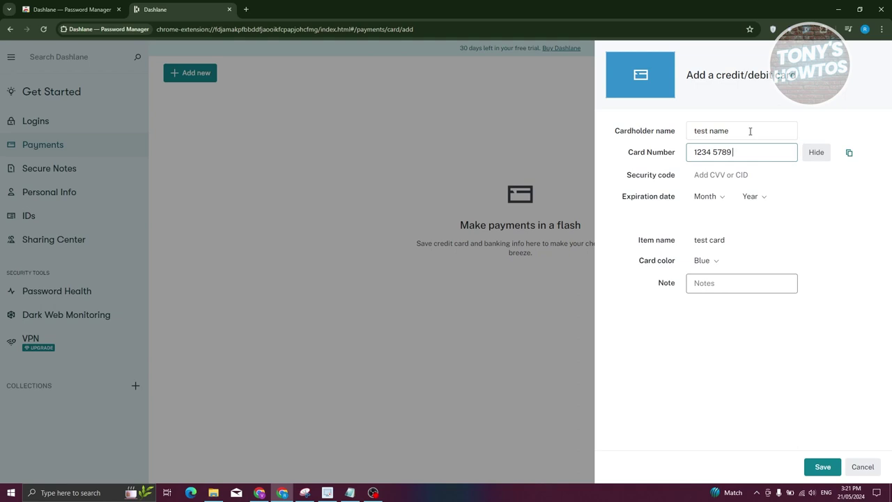
text( 012)
click(731, 177)
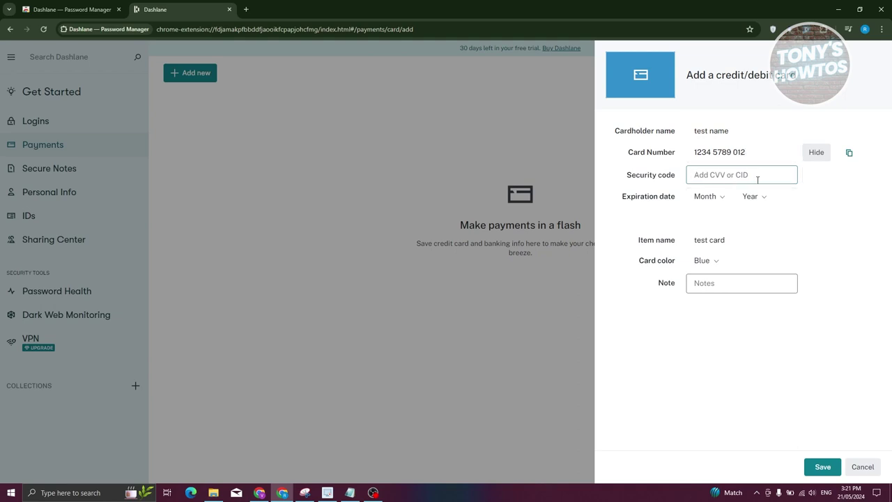
text(1234)
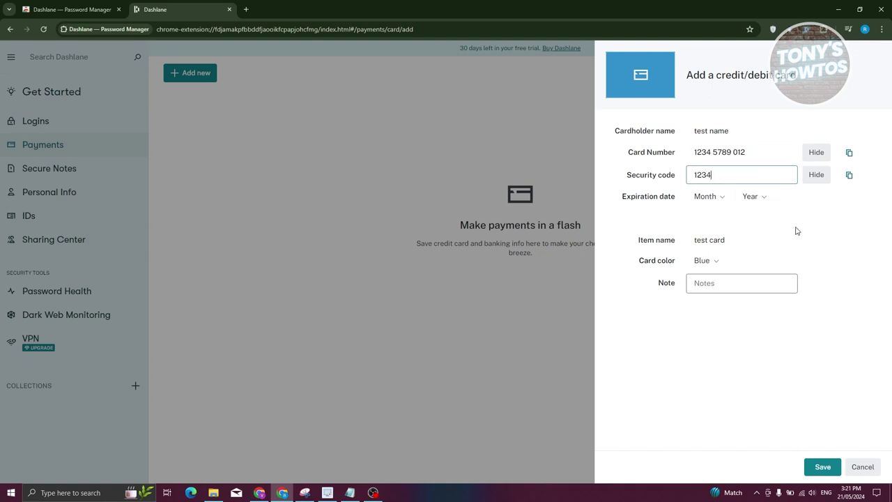
click(707, 197)
click(712, 228)
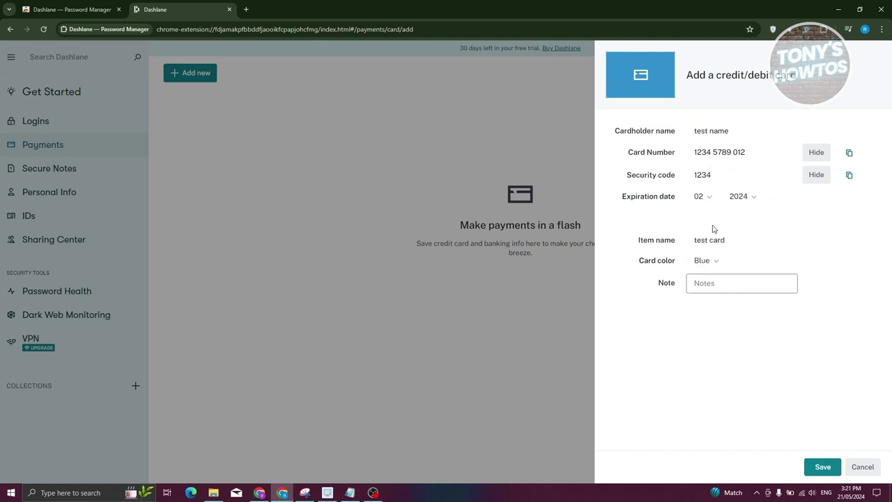
click(740, 197)
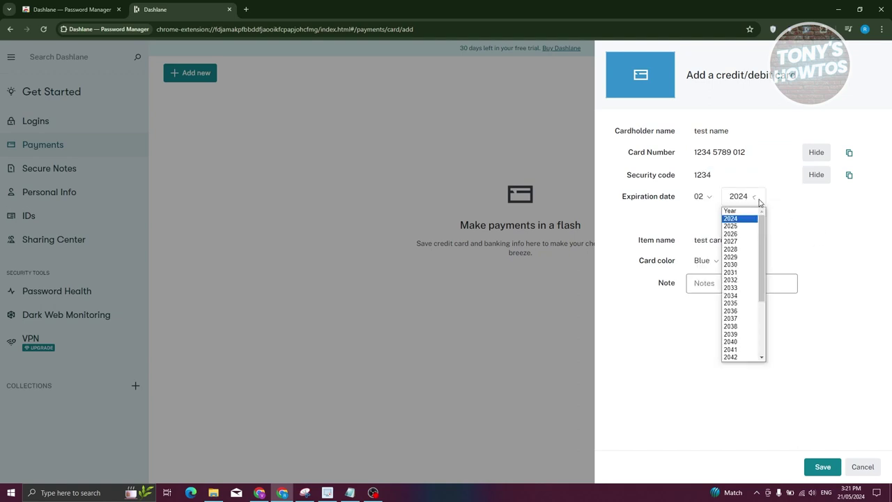
click(736, 236)
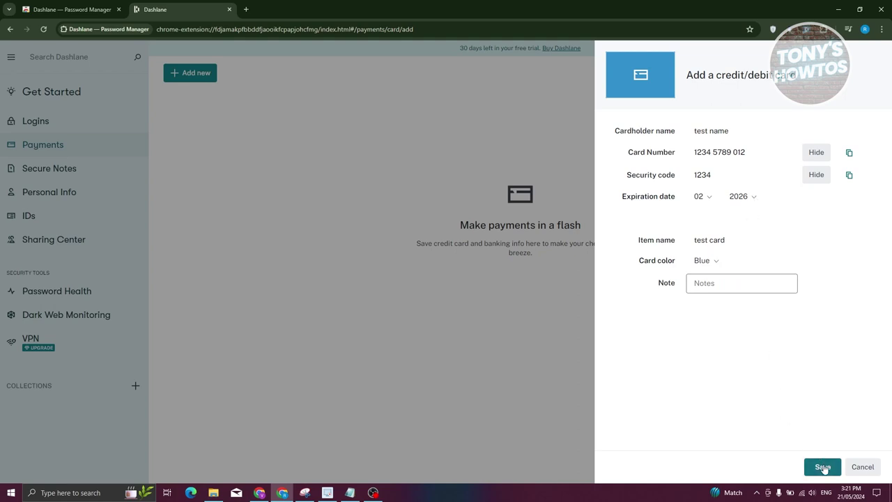
click(822, 467)
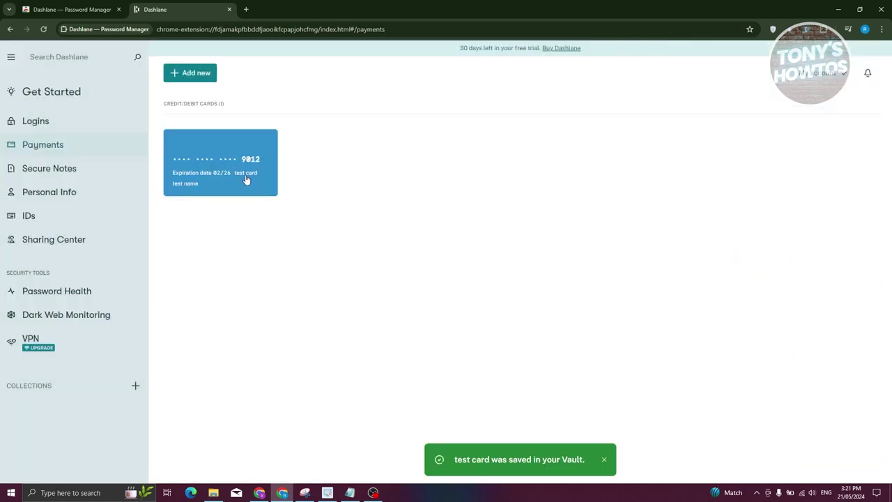
click(54, 168)
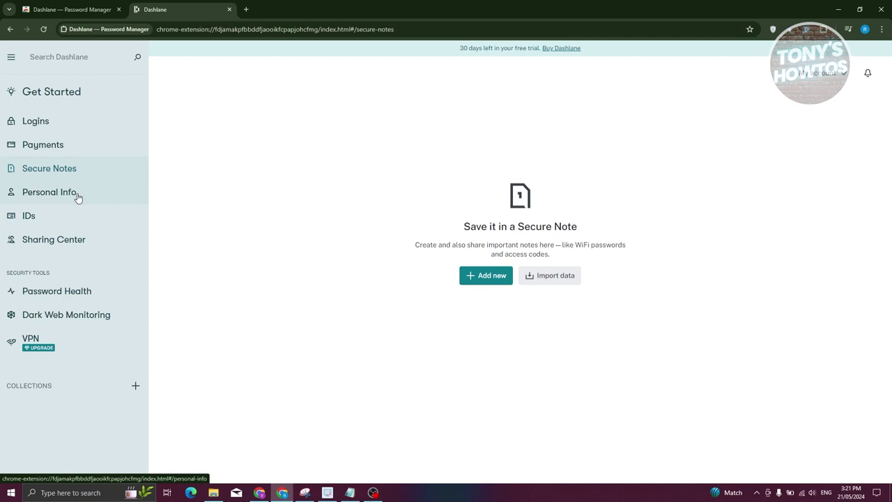
Step: Start a new secure note and keep its colour Gray
click(498, 281)
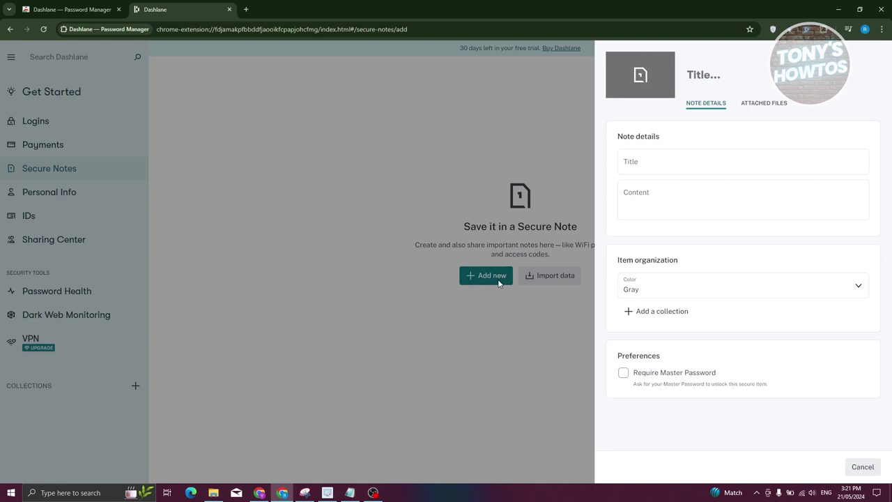
click(669, 163)
click(665, 203)
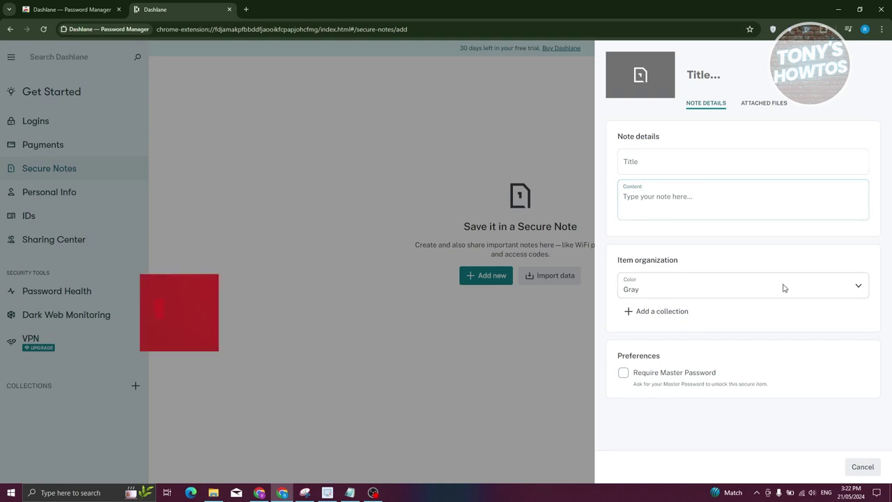
click(857, 290)
click(859, 292)
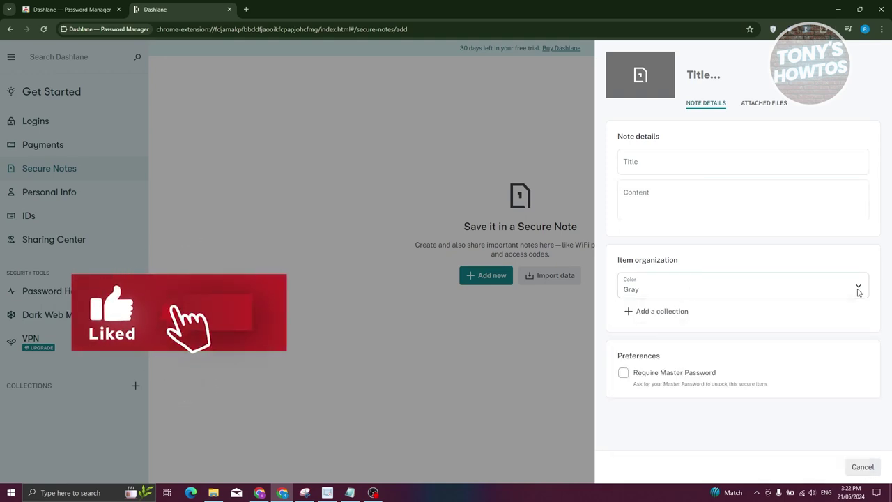
Step: Title the note 'test title' with content 'pa', check attached files, and save it
click(672, 164)
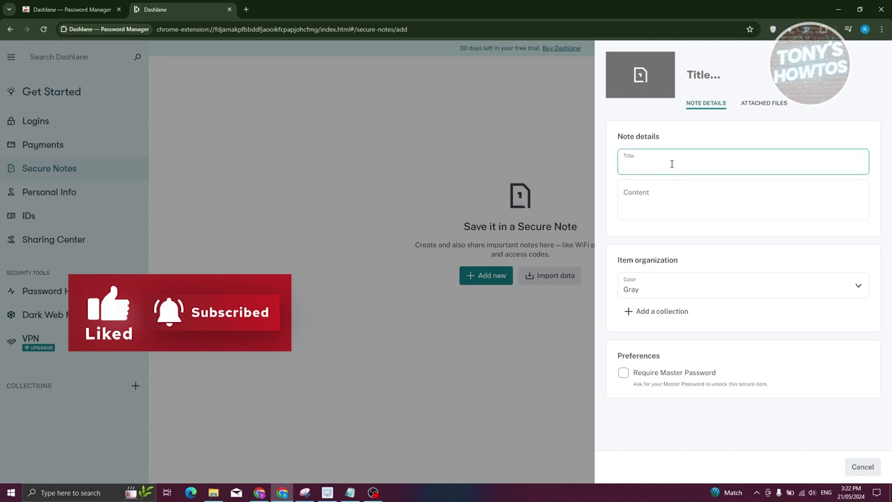
text(test til)
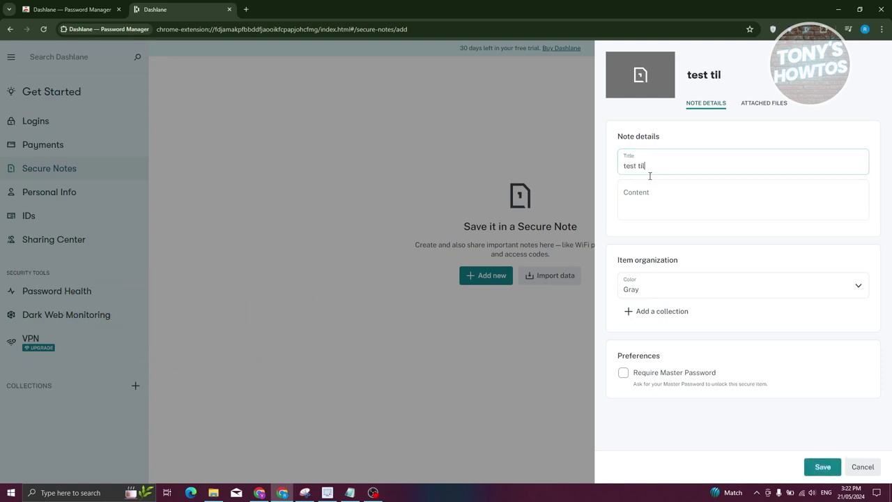
key(BackSpace)
text(tle)
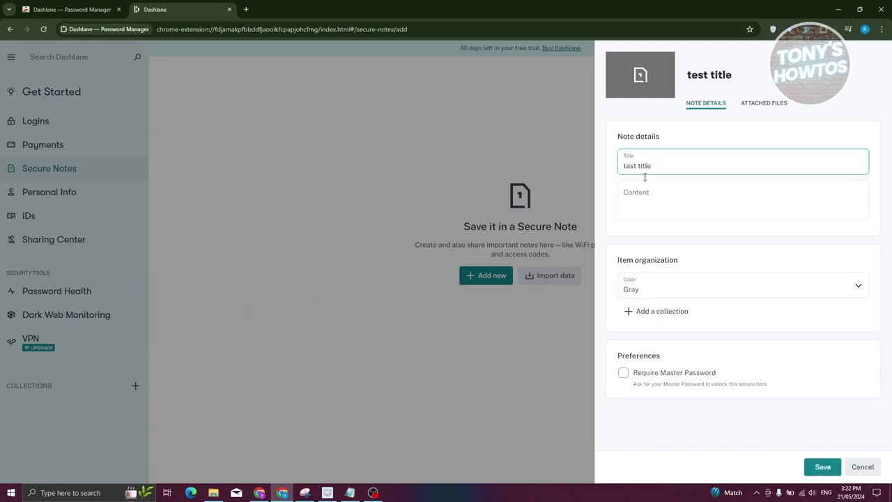
click(674, 197)
text(password)
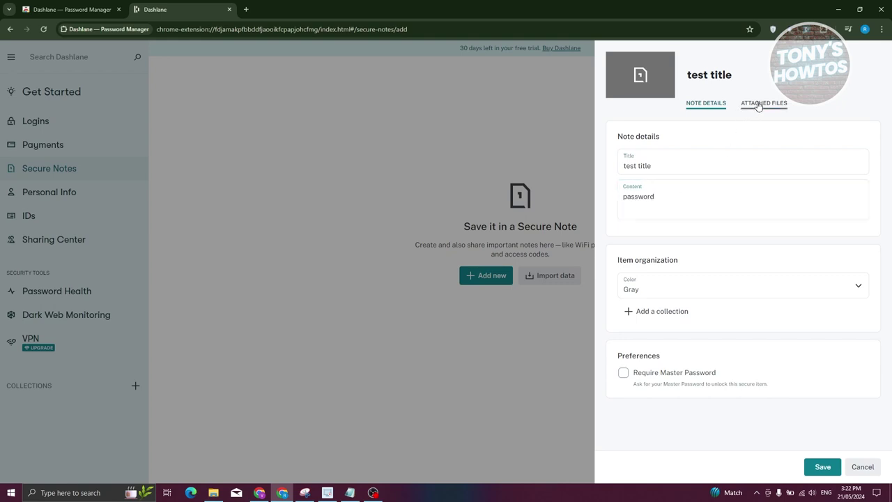
click(759, 104)
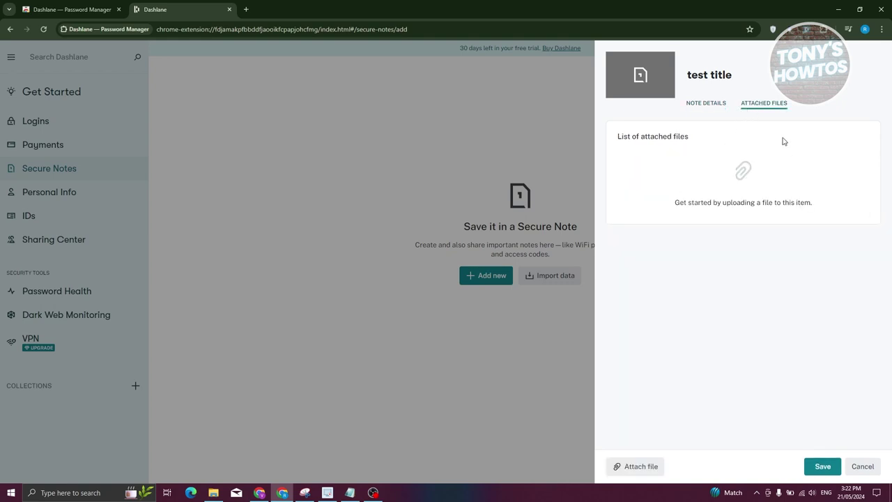
click(700, 104)
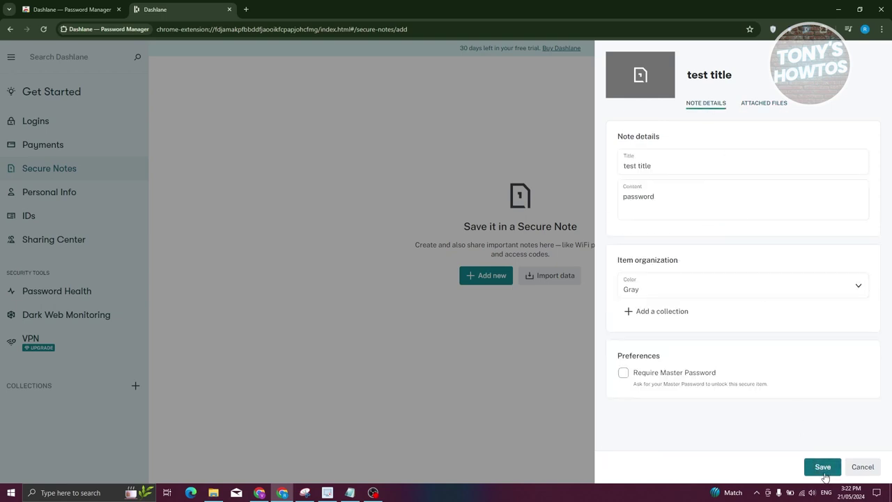
click(823, 467)
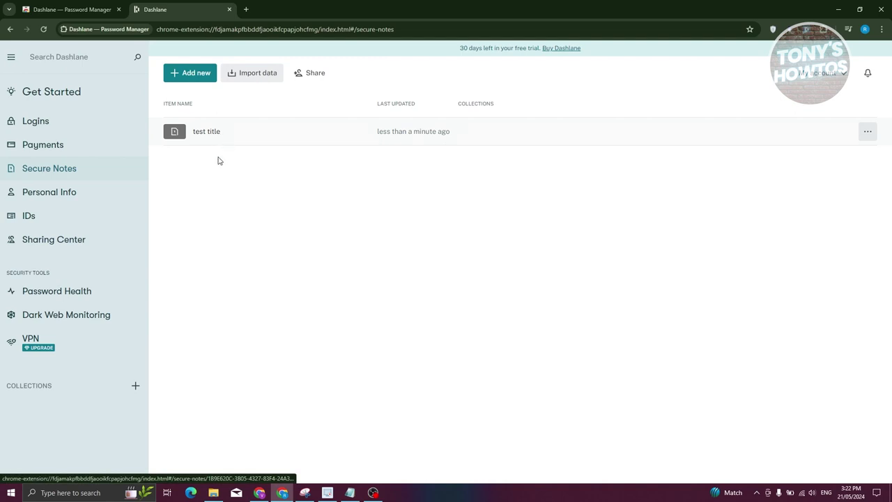
click(43, 199)
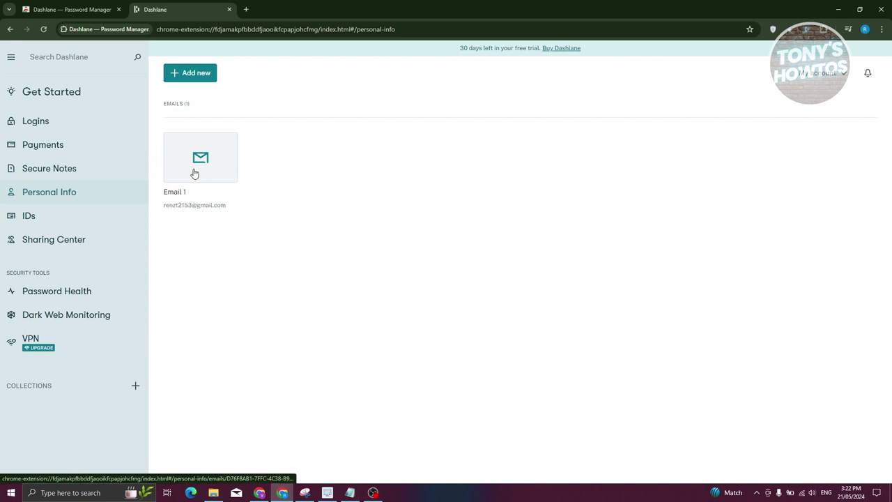
Step: View and close the Email 1 entry, glance at the addable info types, then open IDs
click(177, 202)
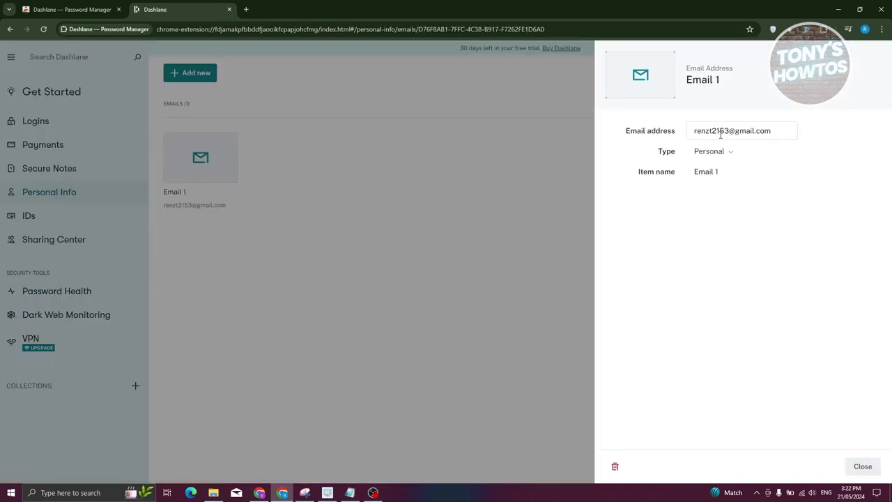
click(472, 186)
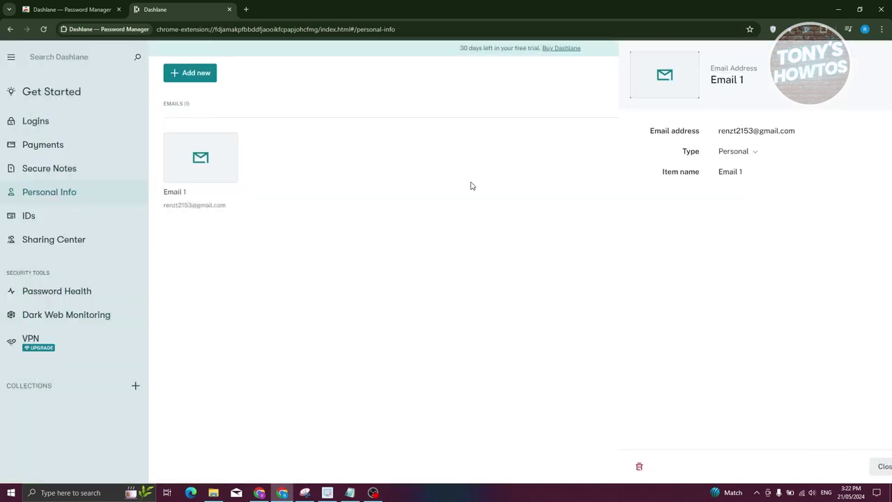
click(198, 78)
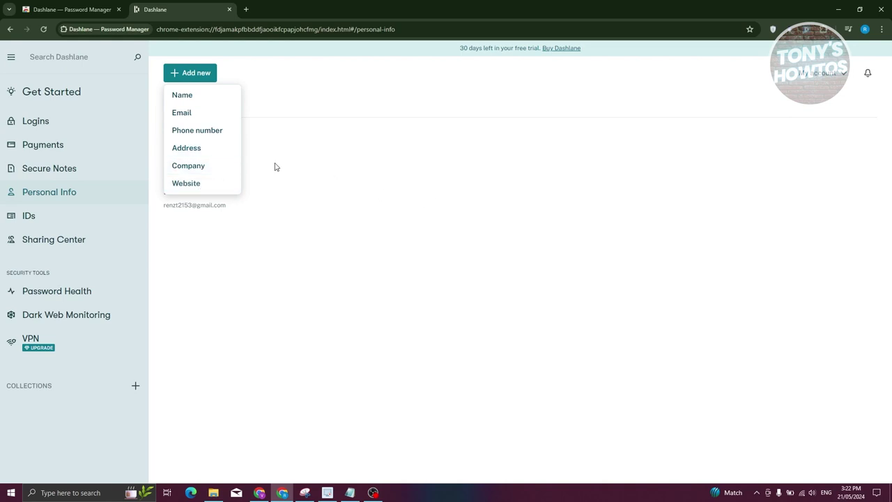
click(469, 160)
click(29, 216)
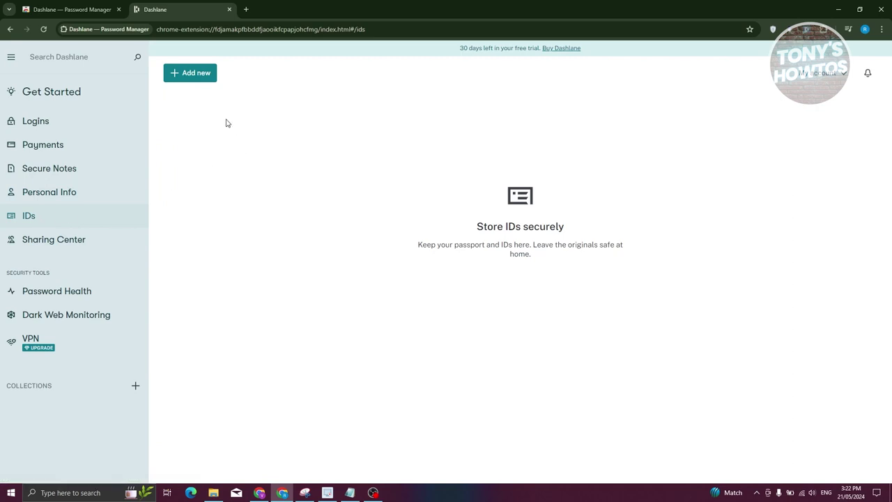
Step: Open a driver's licence form, cancel it unsaved, then switch to the Sharing Center
click(199, 74)
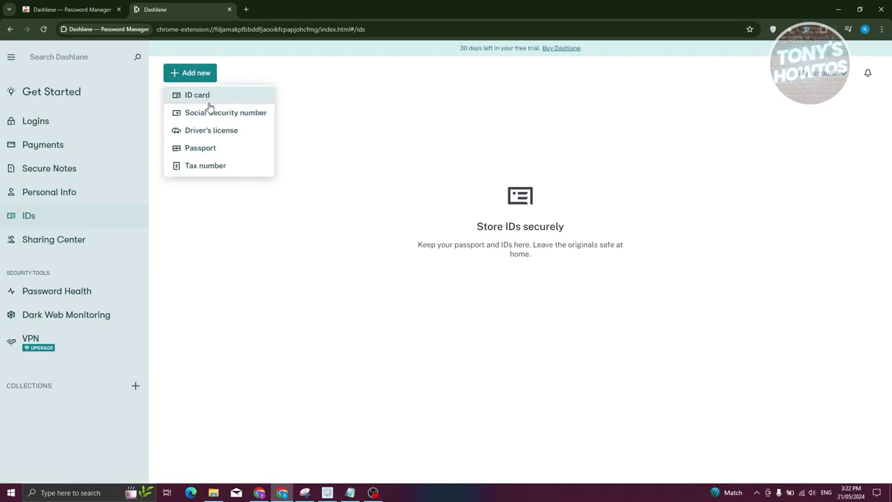
click(234, 132)
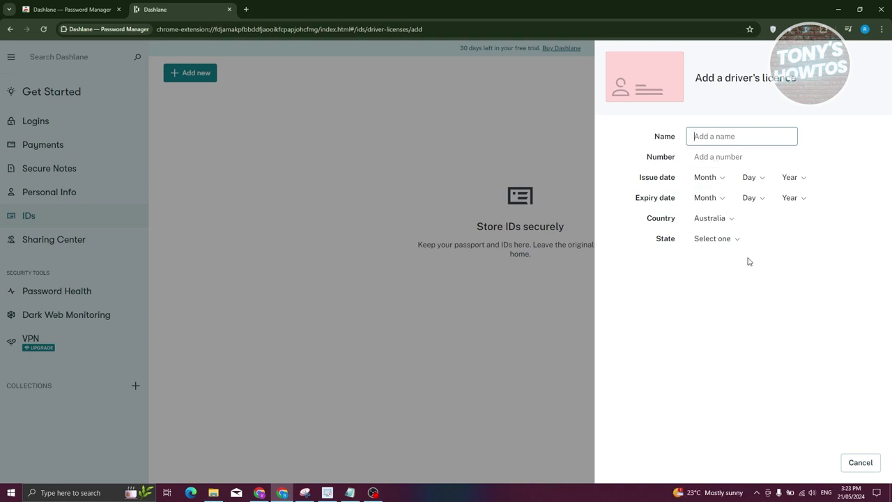
click(860, 463)
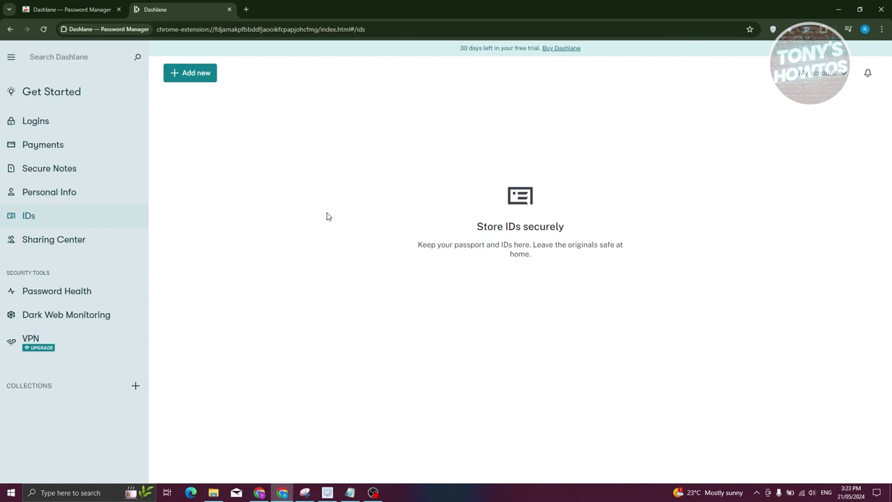
click(67, 241)
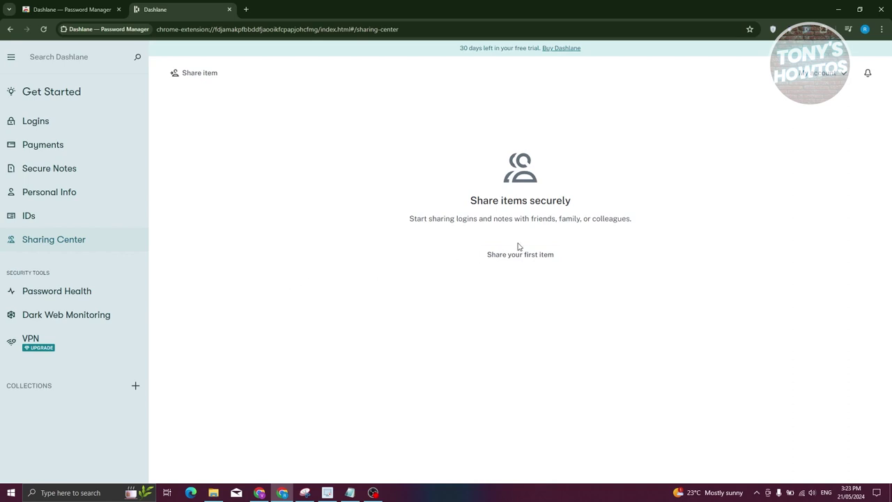
click(502, 259)
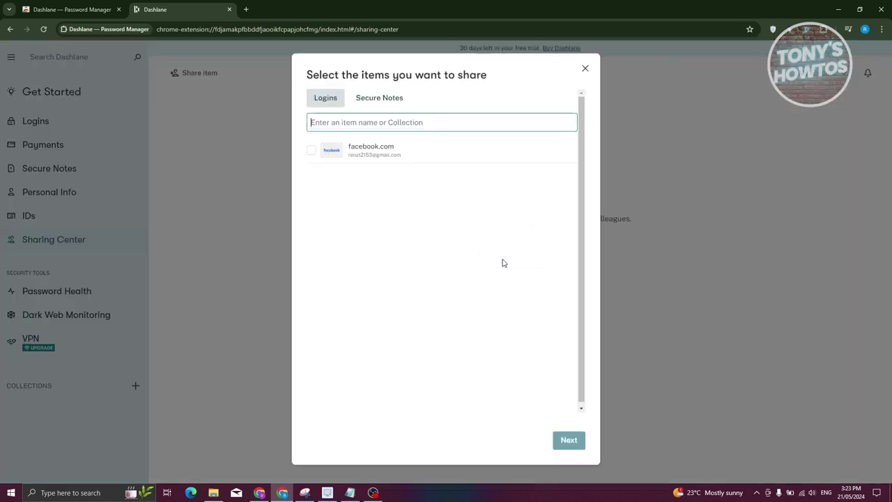
click(312, 156)
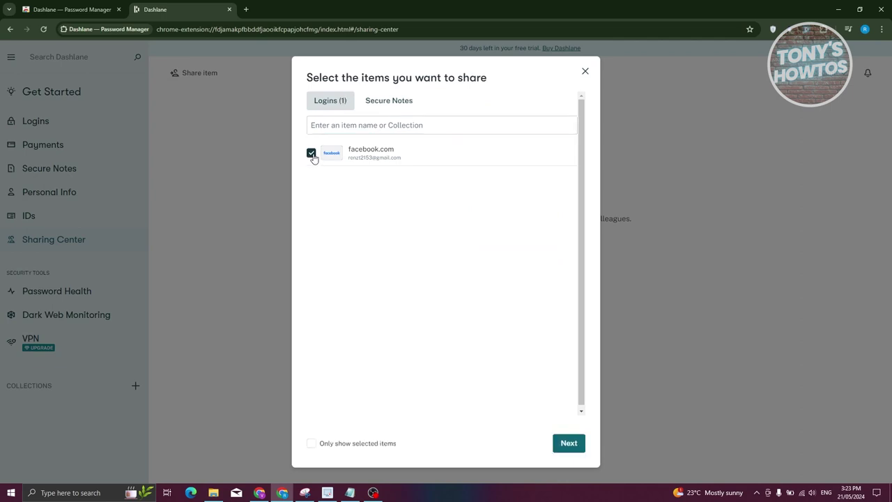
click(569, 448)
click(382, 170)
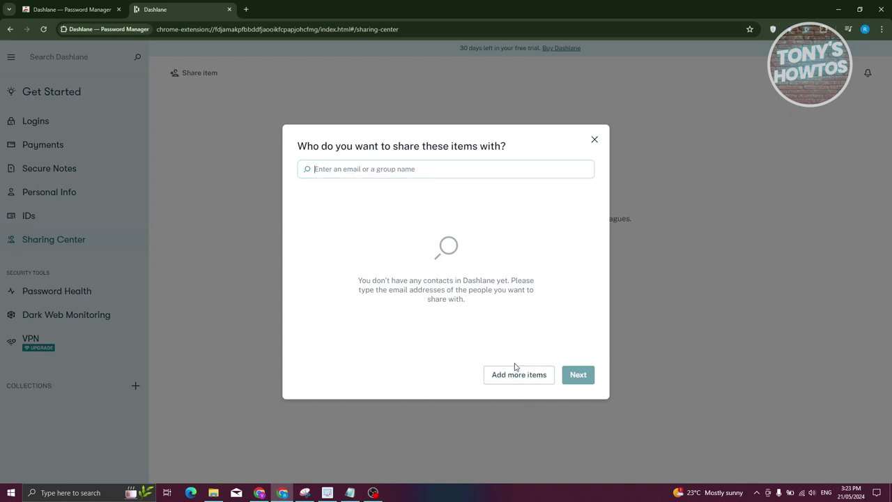
click(594, 140)
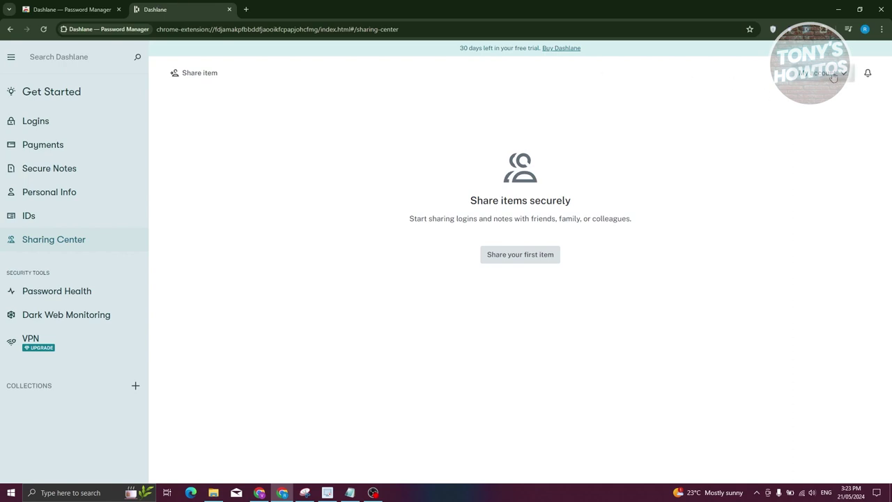
click(11, 58)
click(11, 58)
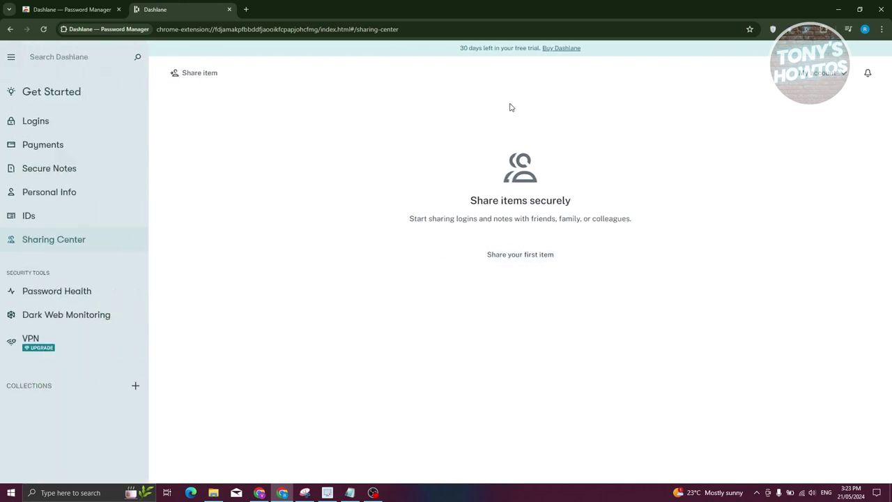